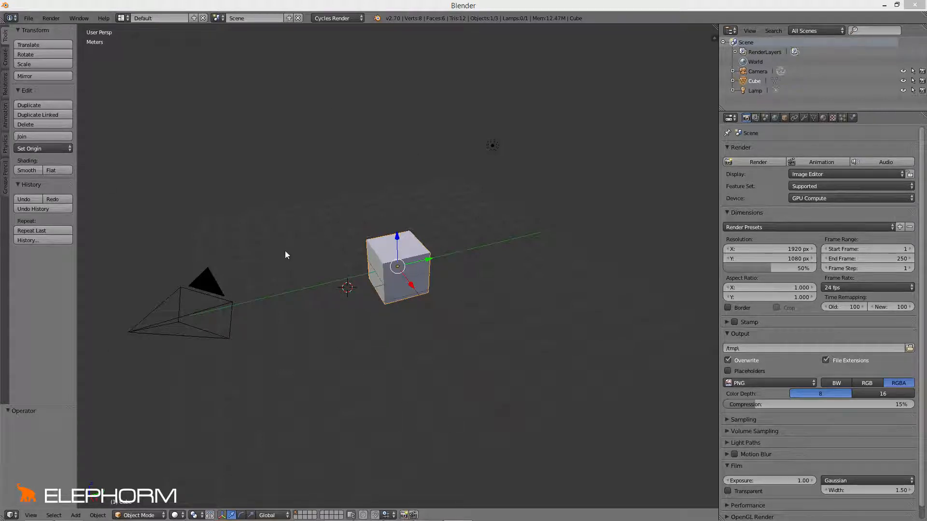
# - Change the 3D view into a Node Editor showing the compositing node tree and enable the use of nodes
pyautogui.moveTo(356, 329); pyautogui.dragTo(337, 312, button='middle')
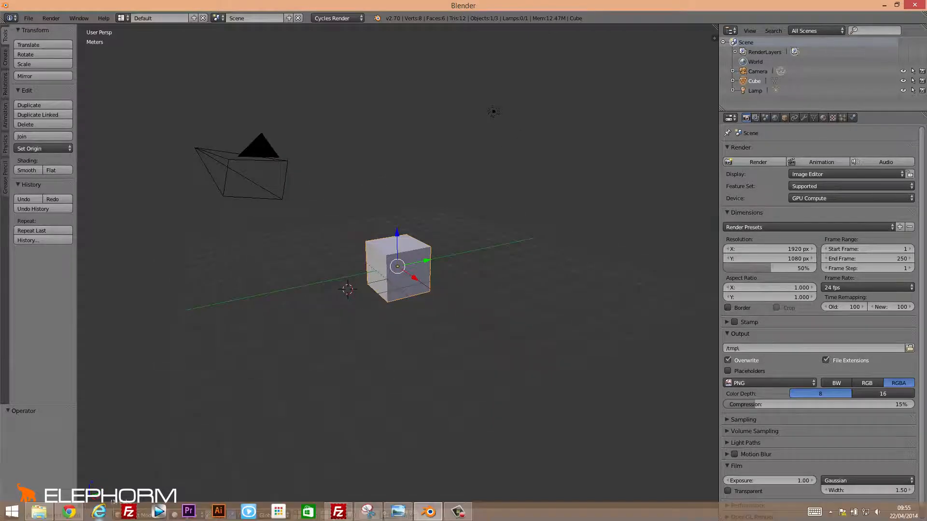
pyautogui.click(12, 515)
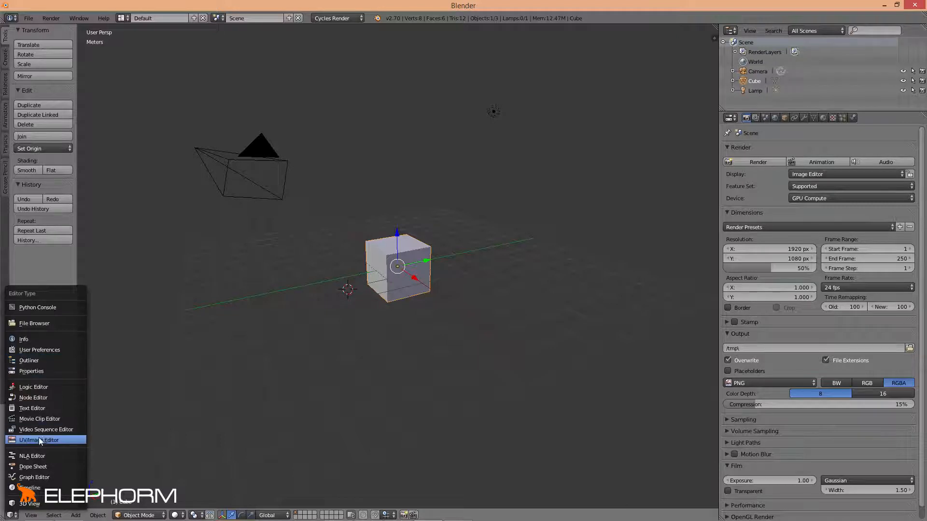
pyautogui.click(44, 398)
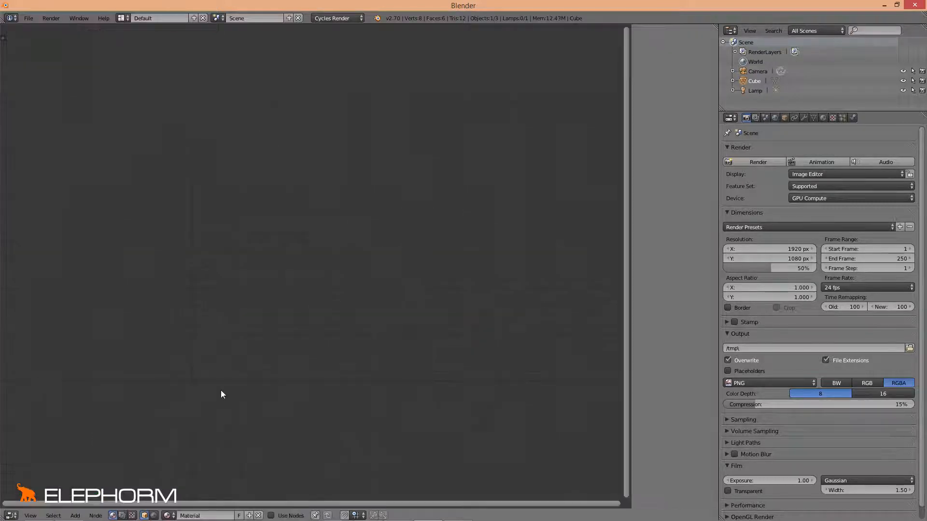
pyautogui.click(122, 516)
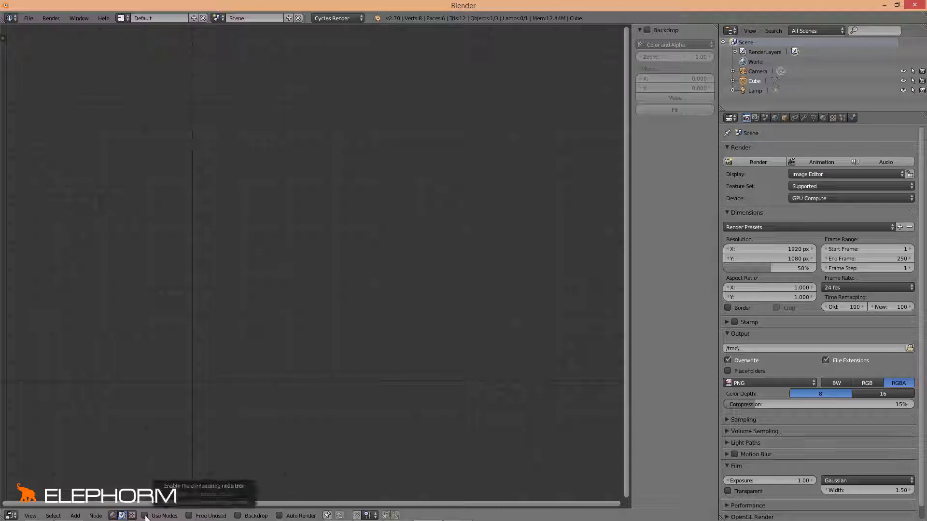
pyautogui.click(144, 515)
# - Spread the Render Layers and Composite nodes apart and display the scene's render layer settings
pyautogui.moveTo(208, 289); pyautogui.dragTo(168, 245)
pyautogui.moveTo(350, 199); pyautogui.dragTo(494, 197)
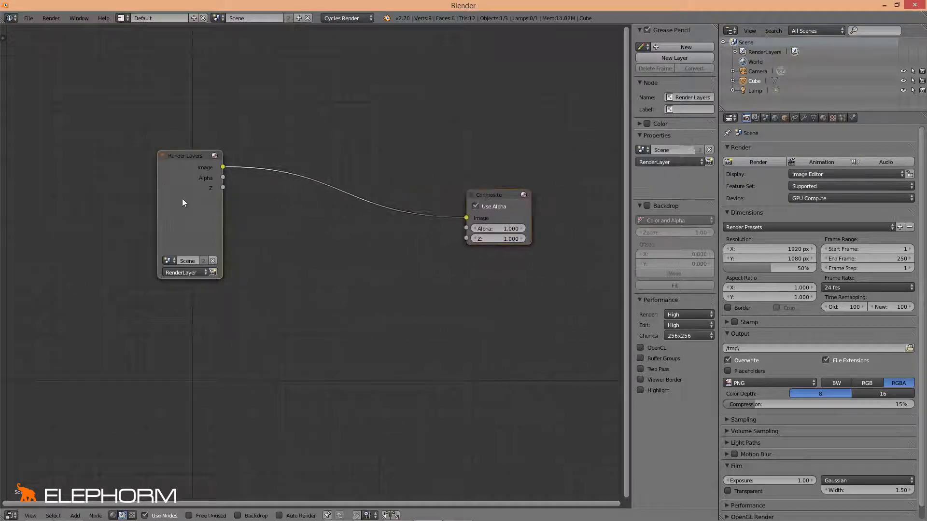
pyautogui.moveTo(182, 199); pyautogui.dragTo(145, 185)
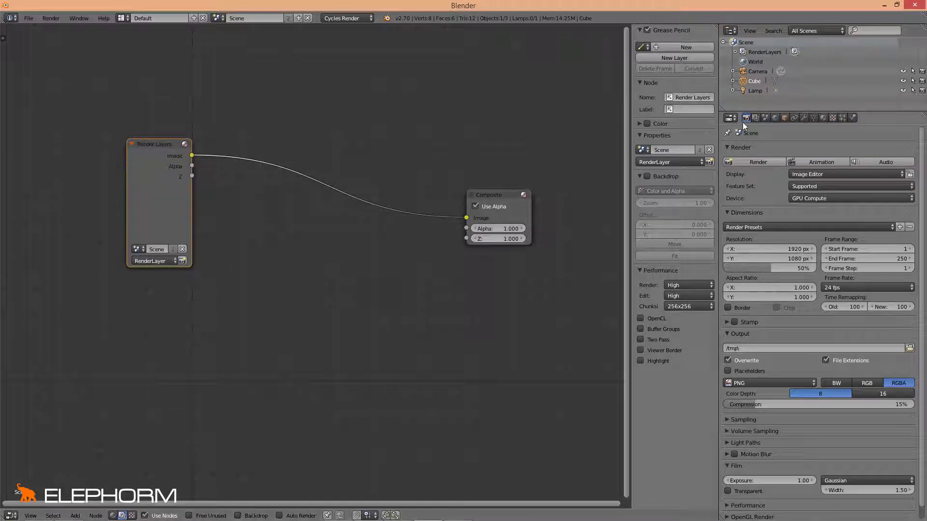
pyautogui.click(754, 118)
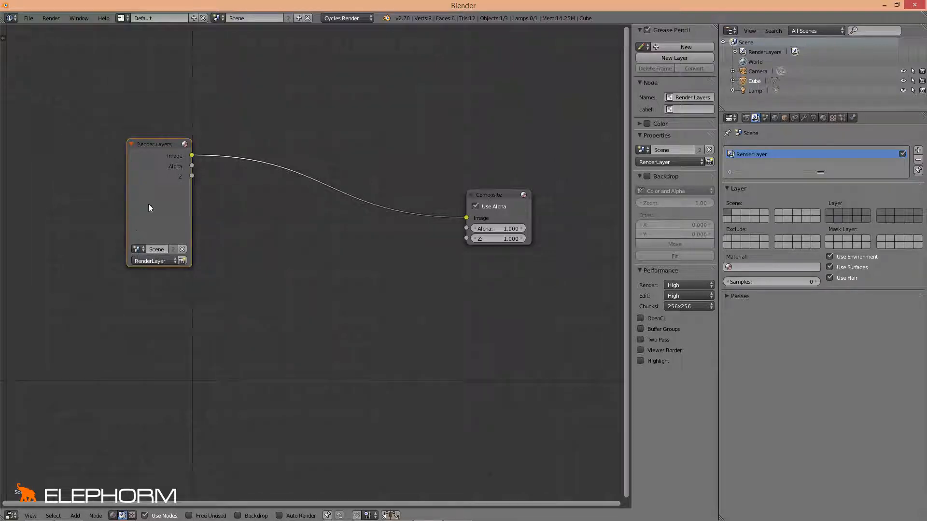
pyautogui.moveTo(149, 204); pyautogui.dragTo(145, 181)
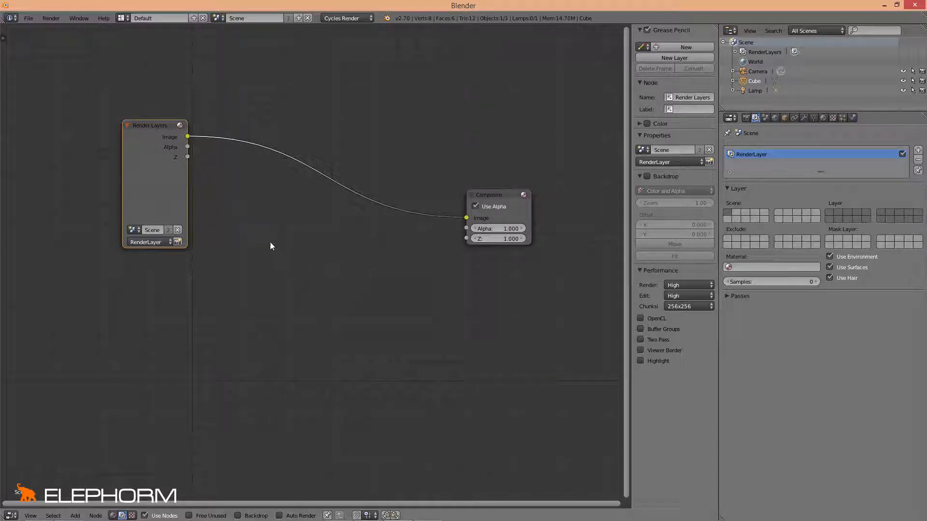
# - Add an Image input node and place it below the Render Layers node
pyautogui.hotkey('shift', 'a')
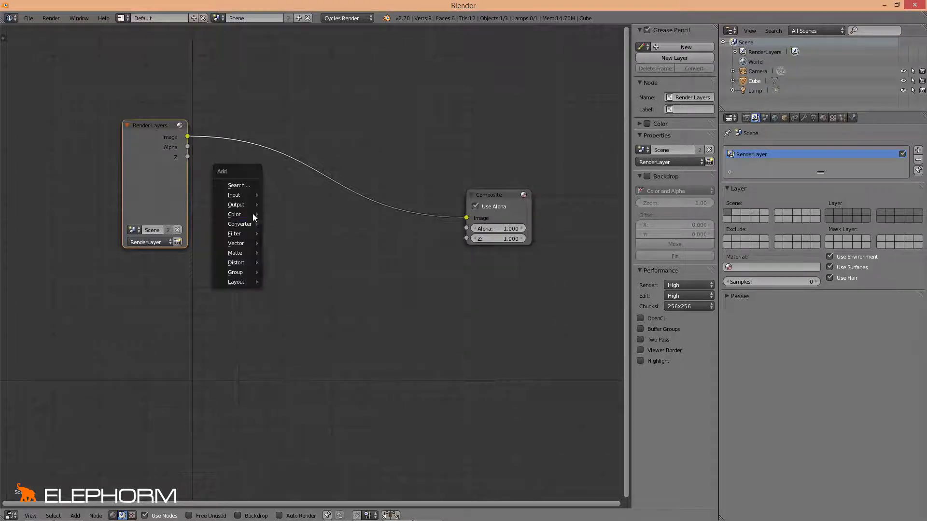
pyautogui.moveTo(246, 197)
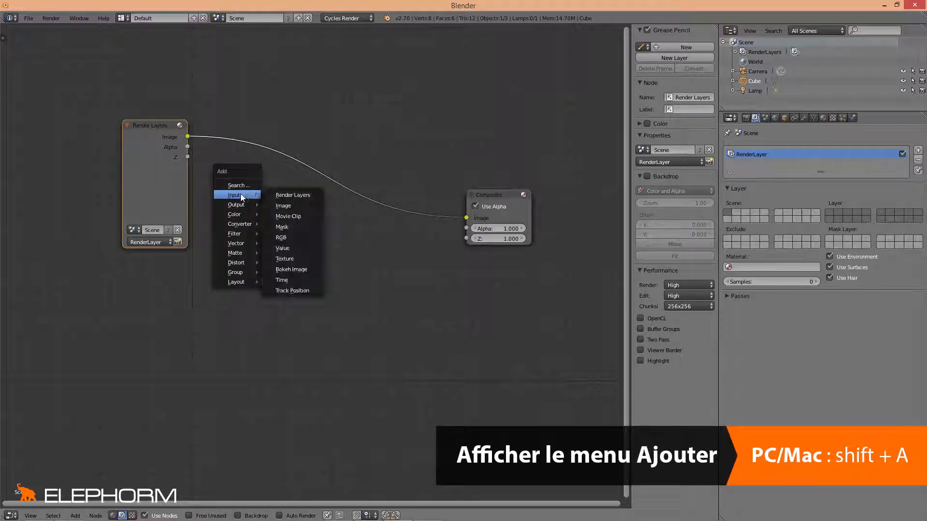
pyautogui.click(283, 206)
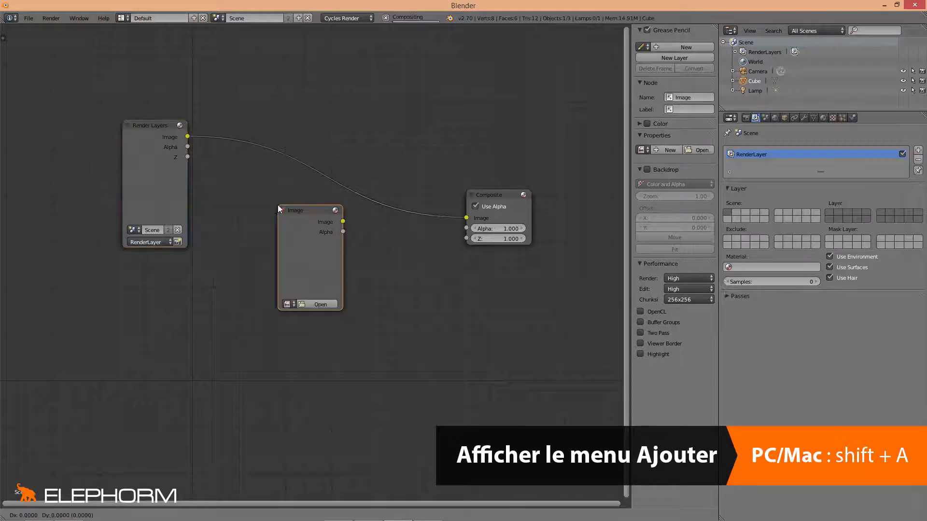
pyautogui.click(127, 261)
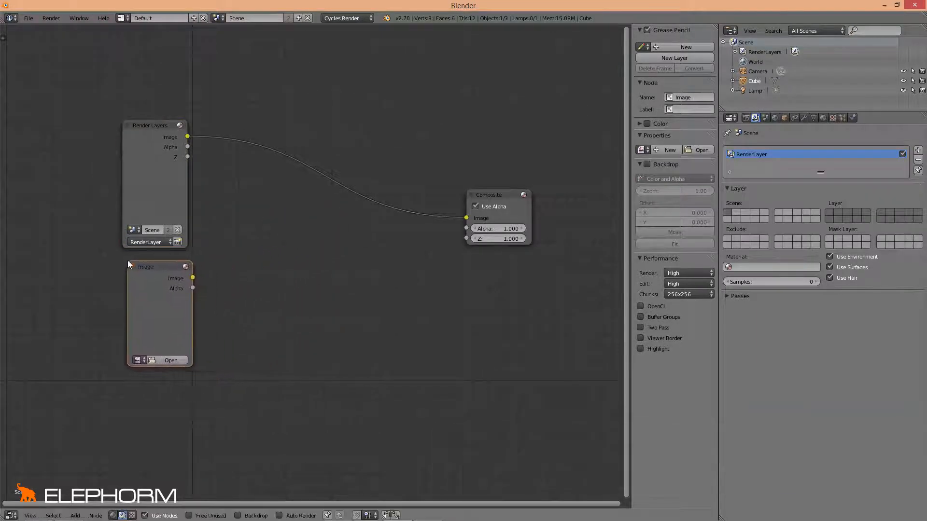
# - Load render_raw.exr from Desktop\formation archi\rendus into the Image node and align the node under Render Layers
pyautogui.click(167, 360)
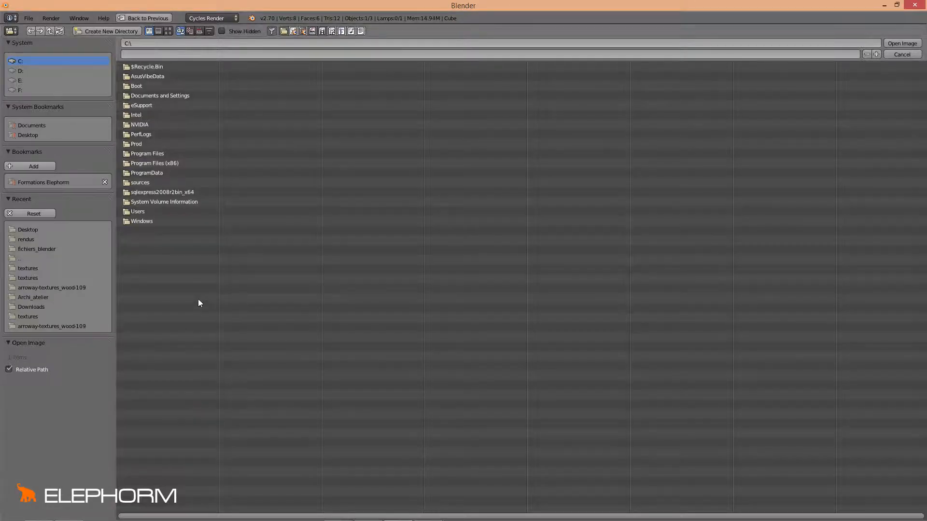
pyautogui.click(29, 230)
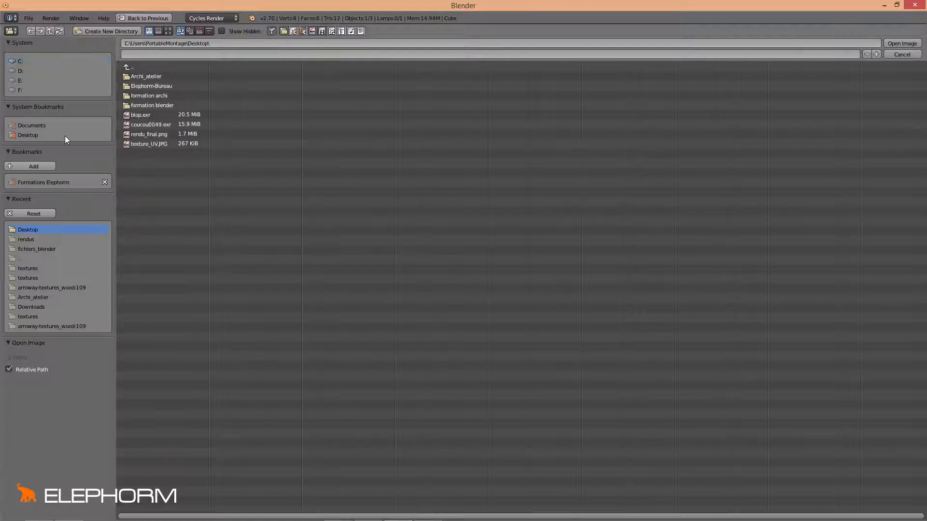
pyautogui.click(146, 96)
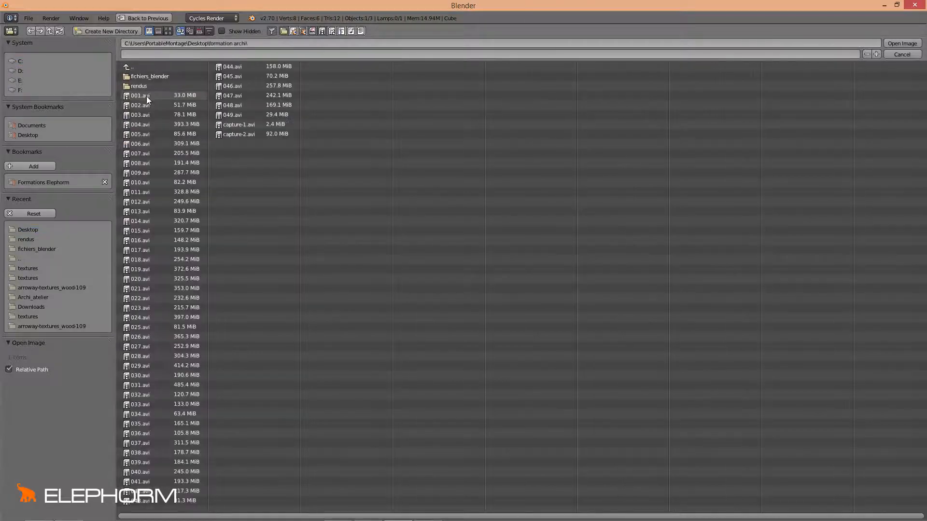
pyautogui.click(154, 84)
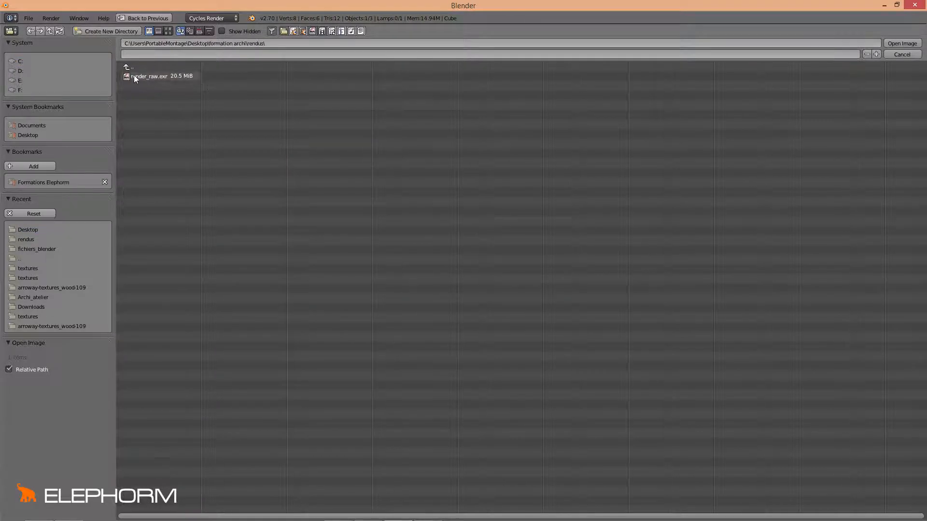
pyautogui.click(140, 77)
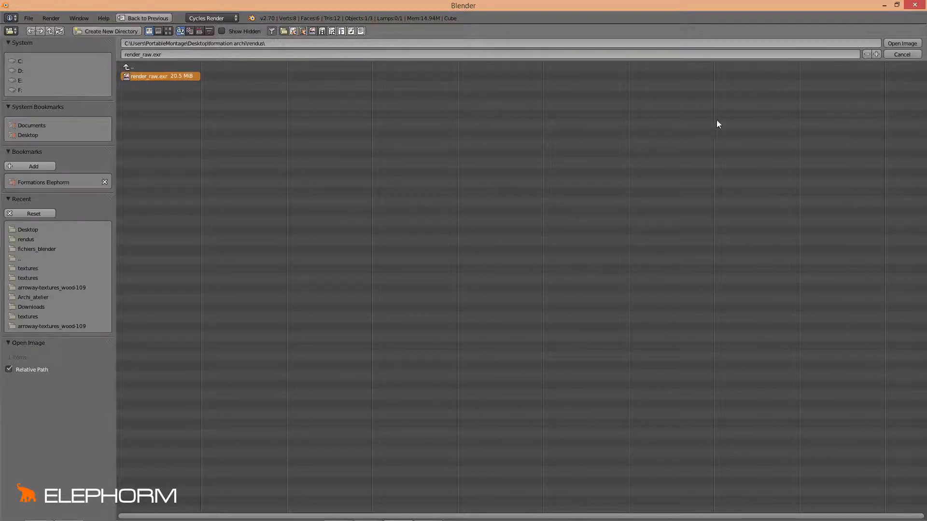
pyautogui.click(893, 44)
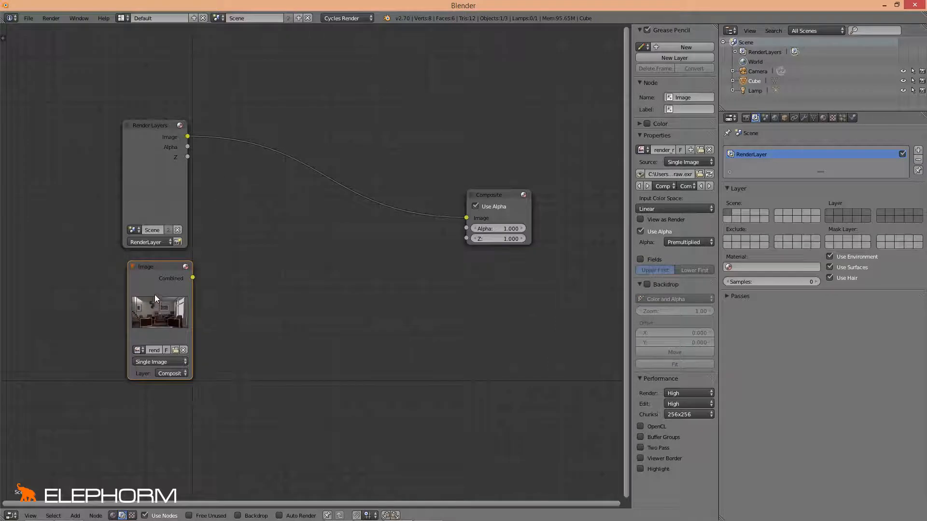
pyautogui.moveTo(156, 288); pyautogui.dragTo(150, 281)
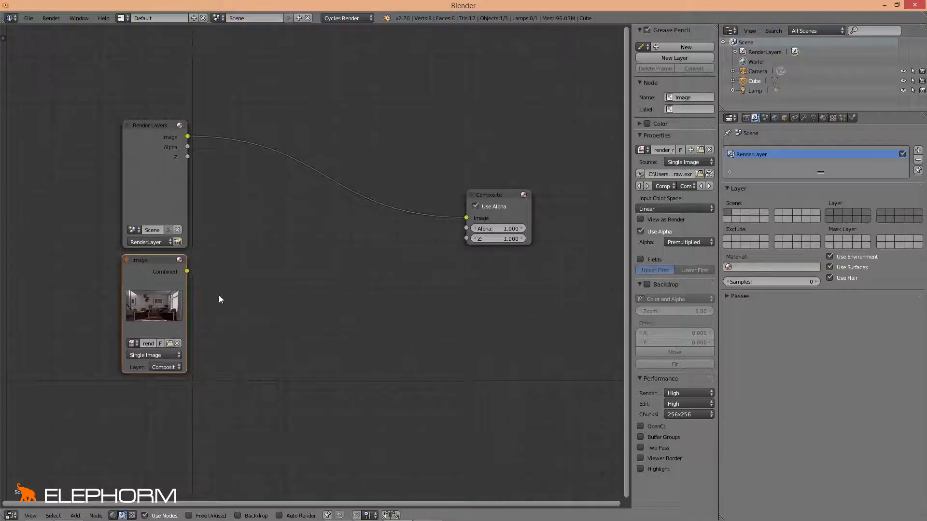
# - Widen the node editor, enable the backdrop, and add a Viewer output node below the Composite node
pyautogui.moveTo(724, 315); pyautogui.dragTo(774, 315)
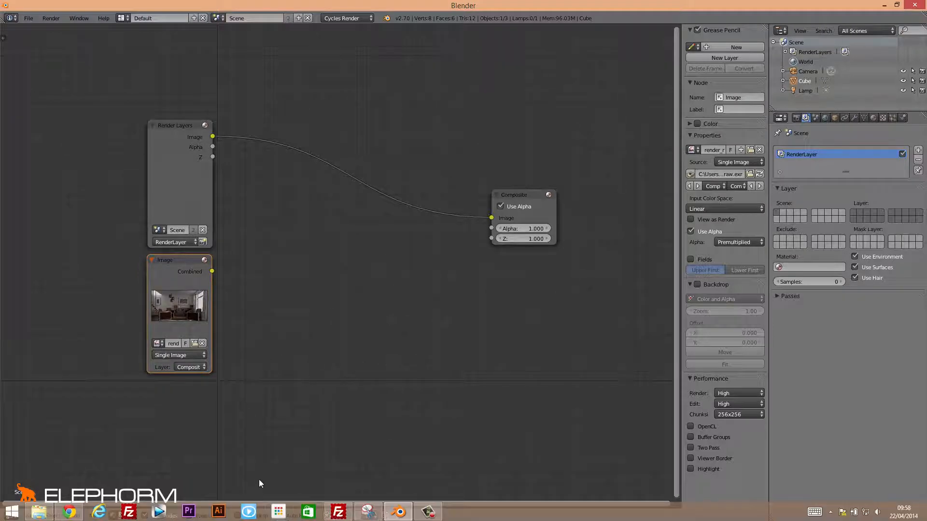
pyautogui.click(239, 516)
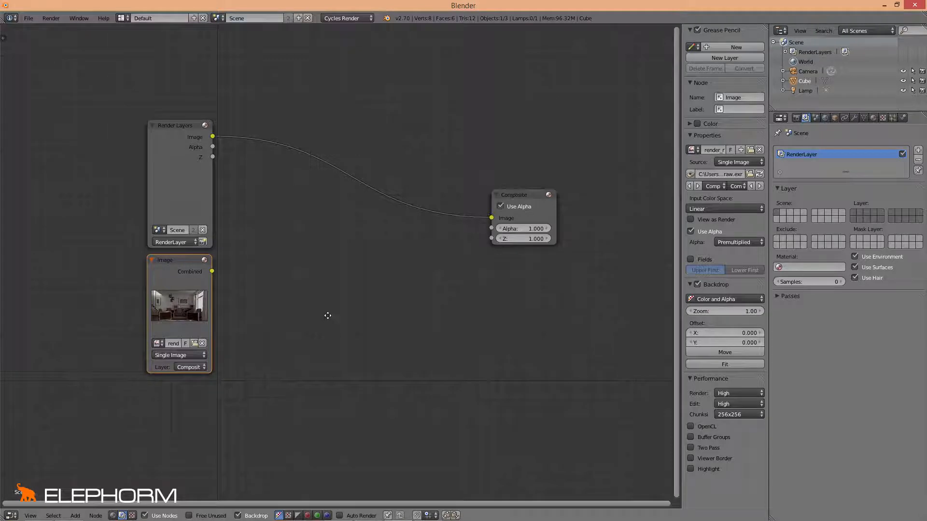
pyautogui.moveTo(327, 315); pyautogui.dragTo(320, 329, button='middle')
pyautogui.hotkey('shift', 'a')
pyautogui.moveTo(297, 344)
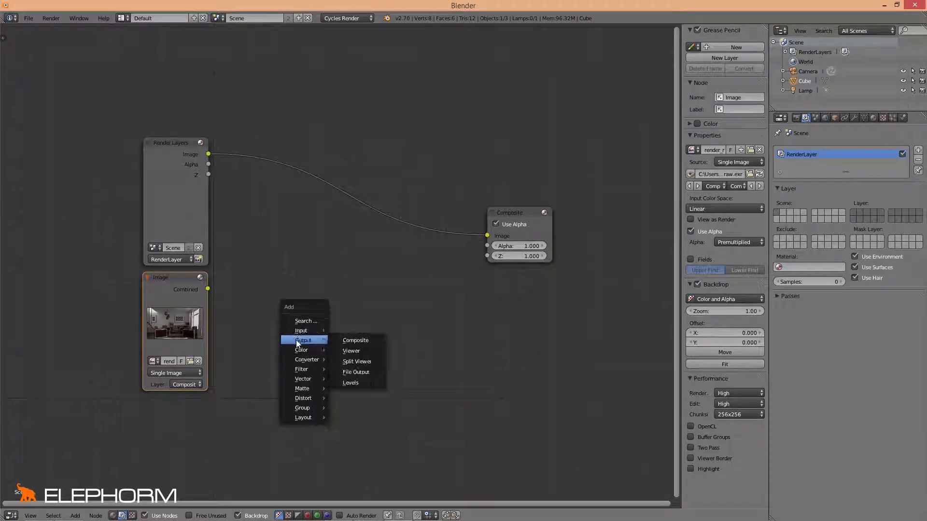
pyautogui.click(352, 351)
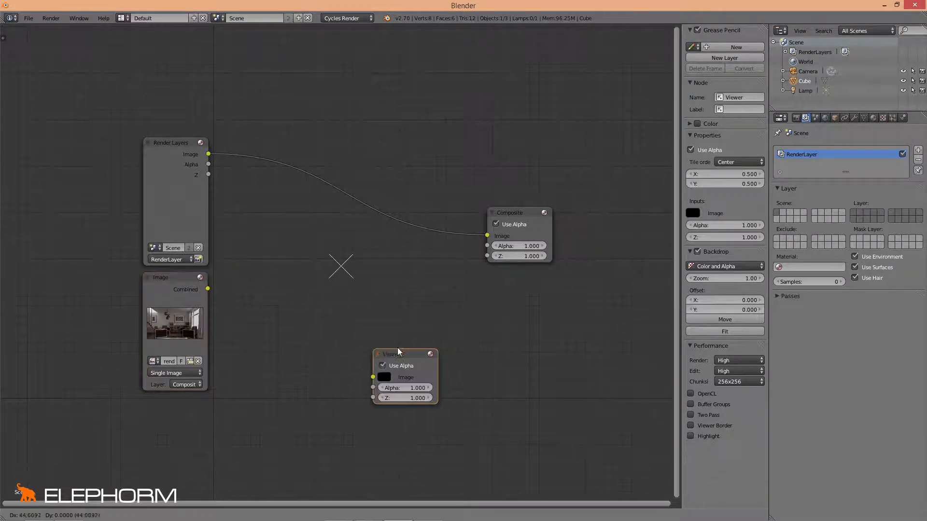
pyautogui.click(491, 276)
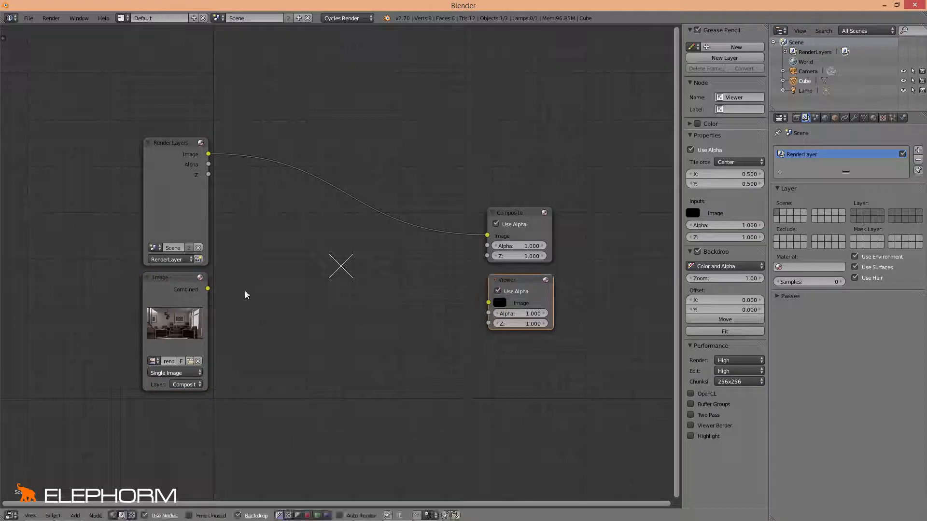
# - Connect the Image node's Combined output to the Viewer node's Image input
pyautogui.click(207, 289)
pyautogui.moveTo(207, 288); pyautogui.dragTo(267, 291)
pyautogui.moveTo(328, 294); pyautogui.dragTo(488, 303)
pyautogui.click(525, 277)
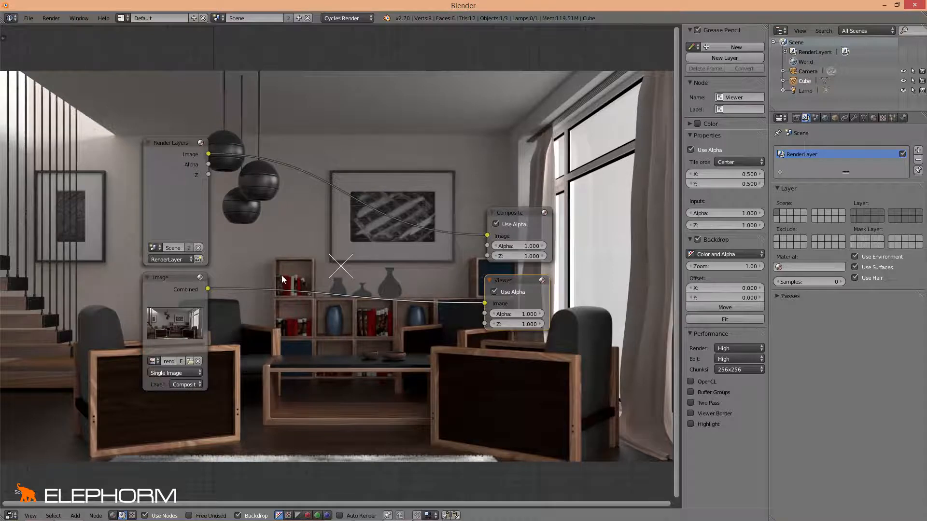
# - Try shrinking and enlarging the backdrop image, ending at a zoom of about 0.69
pyautogui.press('v')
pyautogui.press('v')
pyautogui.press('v')
pyautogui.press('v')
pyautogui.press('v')
pyautogui.press('v')
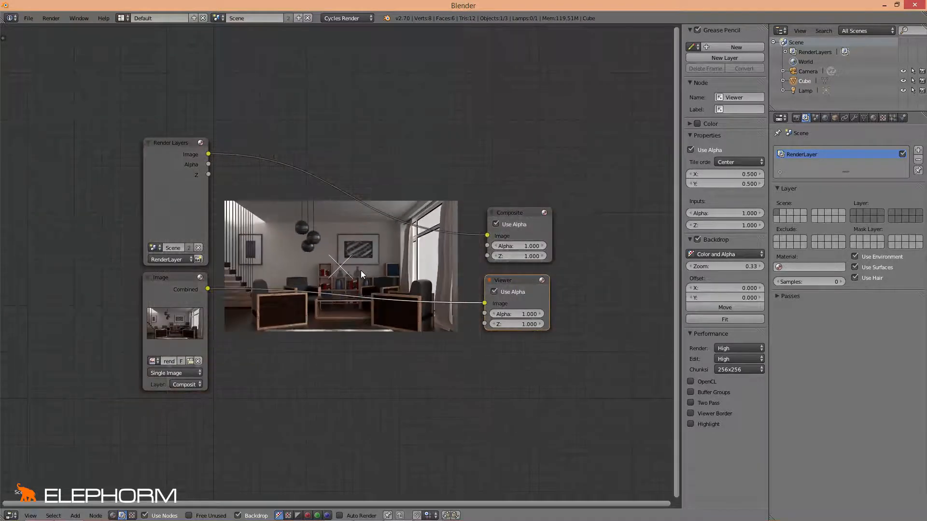
pyautogui.hotkey('alt', 'v')
pyautogui.hotkey('alt', 'v')
pyautogui.hotkey('alt', 'v')
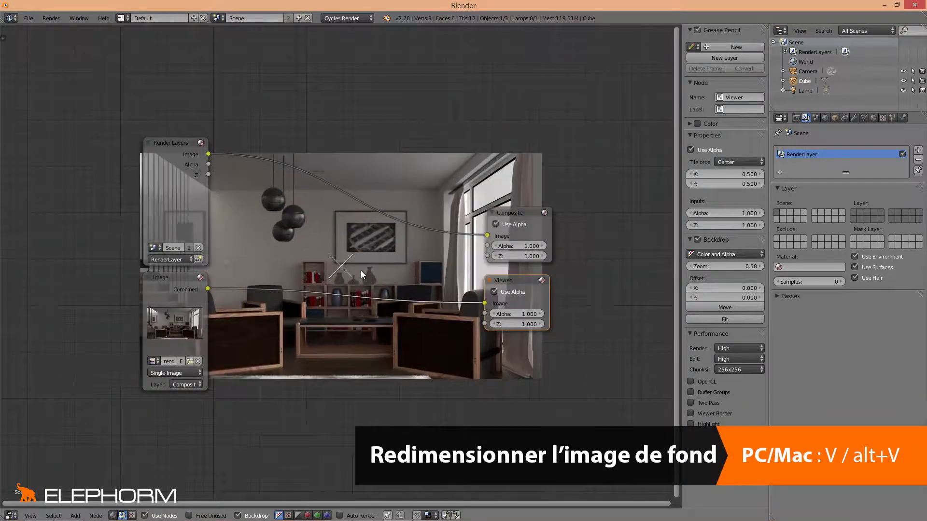
pyautogui.hotkey('alt', 'v')
pyautogui.hotkey('alt', 'v')
pyautogui.hotkey('alt', 'v')
pyautogui.press('v')
pyautogui.press('v')
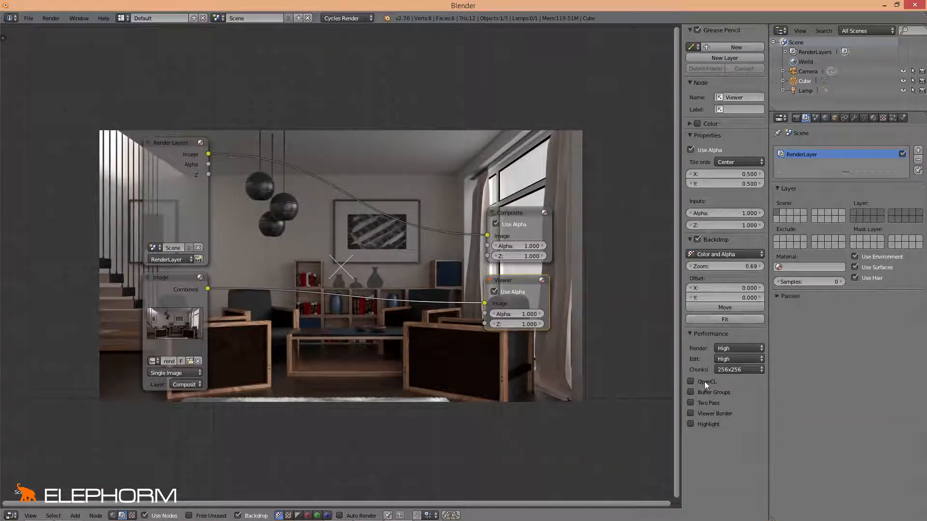
# - Set the backdrop zoom to 1 and reposition the image to an offset of about X 31, Y 31
pyautogui.click(706, 307)
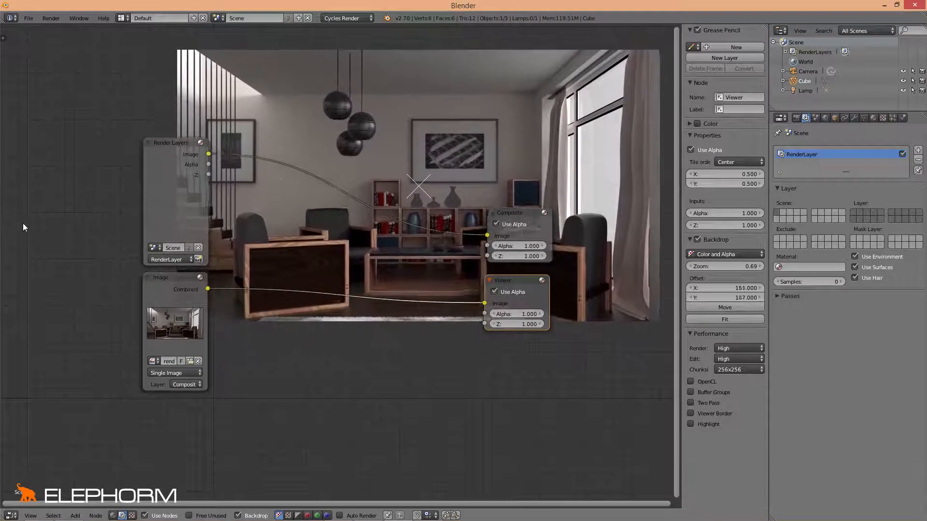
pyautogui.moveTo(714, 266); pyautogui.dragTo(729, 266)
pyautogui.click(724, 264)
pyautogui.write('1')
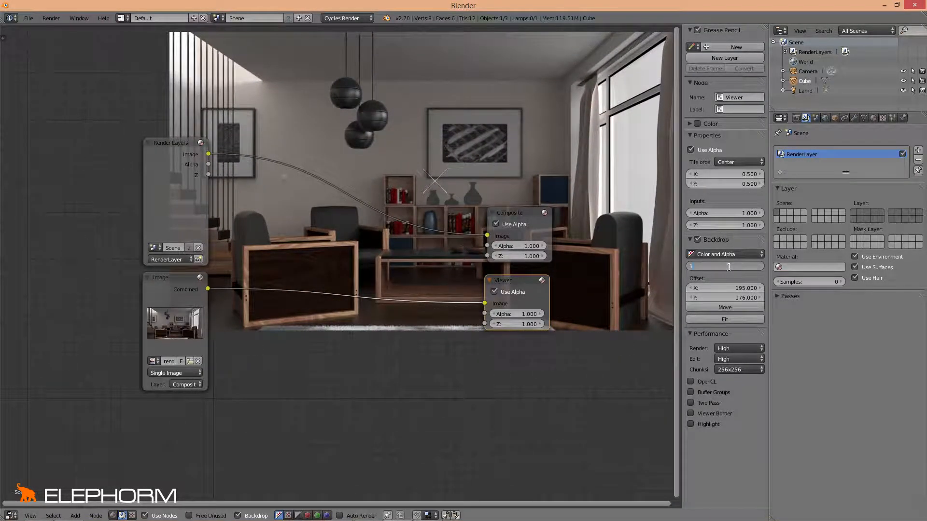
pyautogui.press('Return')
pyautogui.keyDown('alt'); pyautogui.moveTo(574, 244); pyautogui.dragTo(494, 314, button='middle'); pyautogui.keyUp('alt')
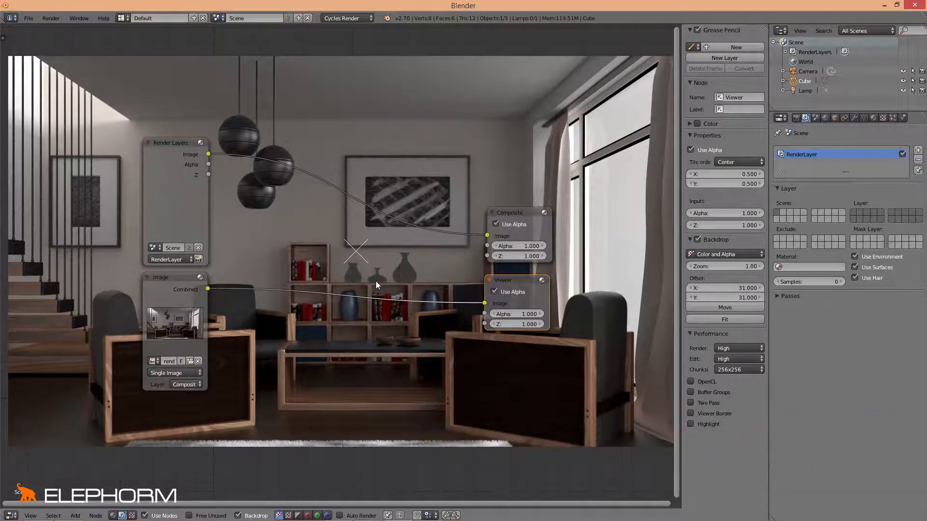
# - Show the node editor full screen to view the nodes over the backdrop and restore the split layout
pyautogui.hotkey('shift', 'space')
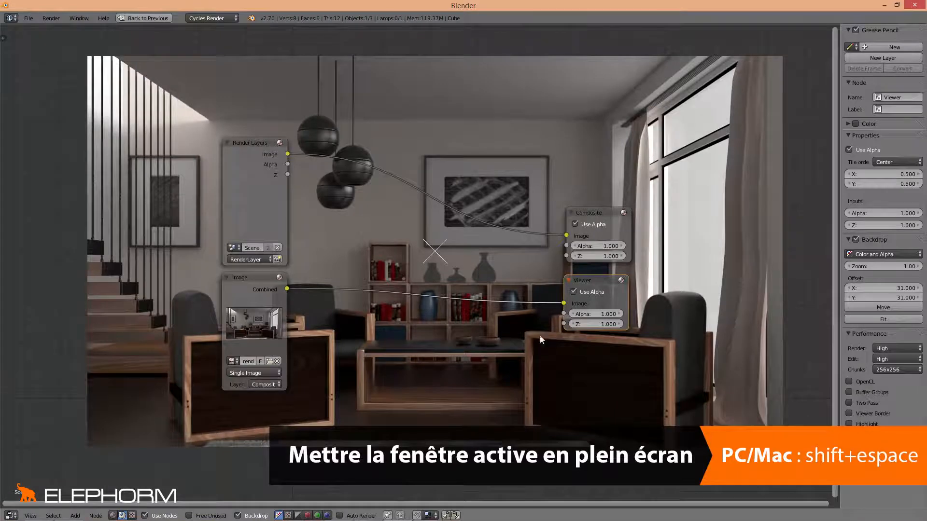
pyautogui.scroll(3, 380, 363)
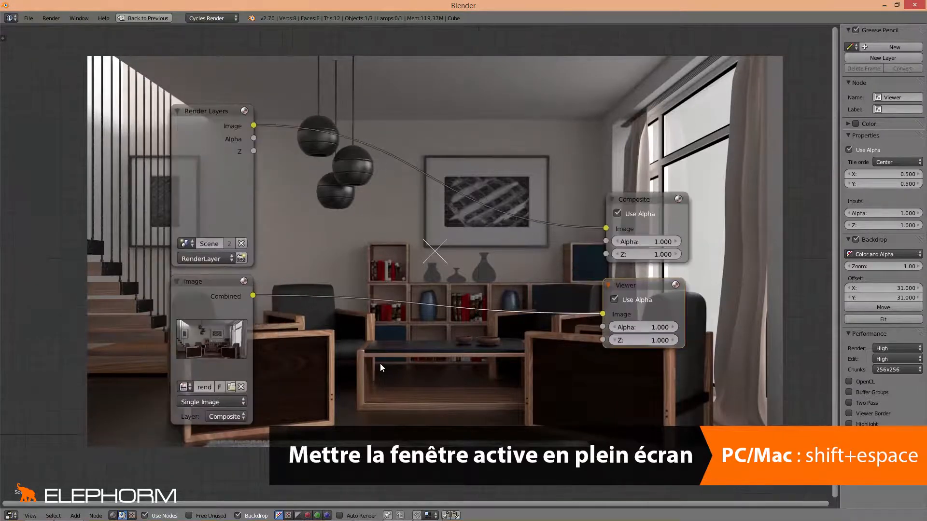
pyautogui.scroll(-3, 381, 363)
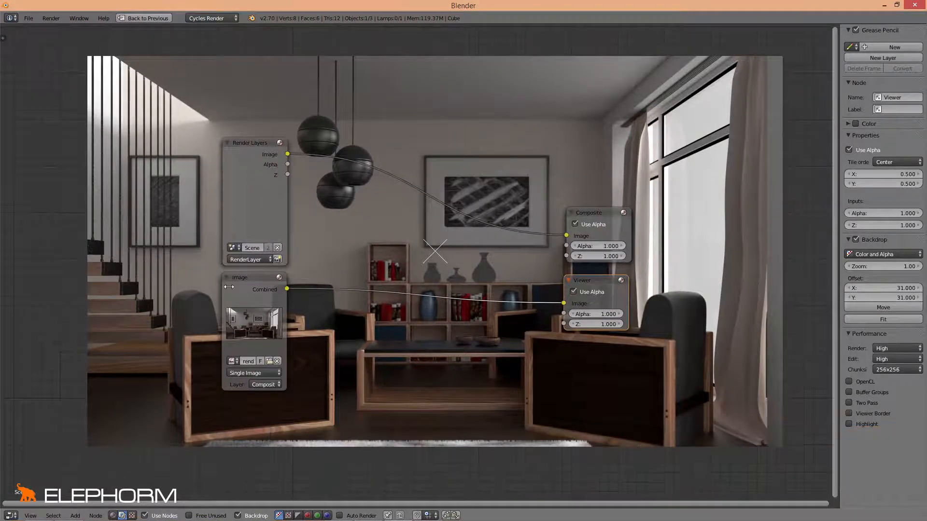
pyautogui.hotkey('shift', 'space')
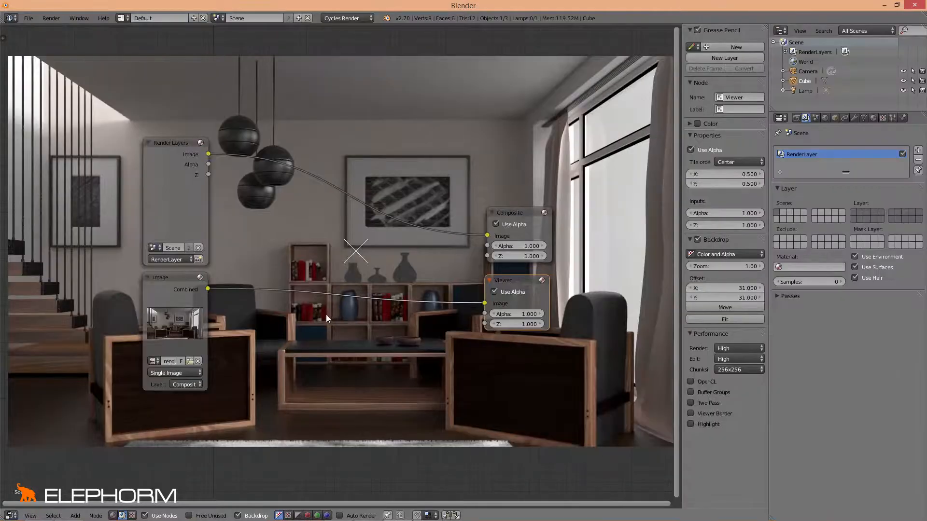
pyautogui.moveTo(326, 314); pyautogui.dragTo(337, 268, button='middle')
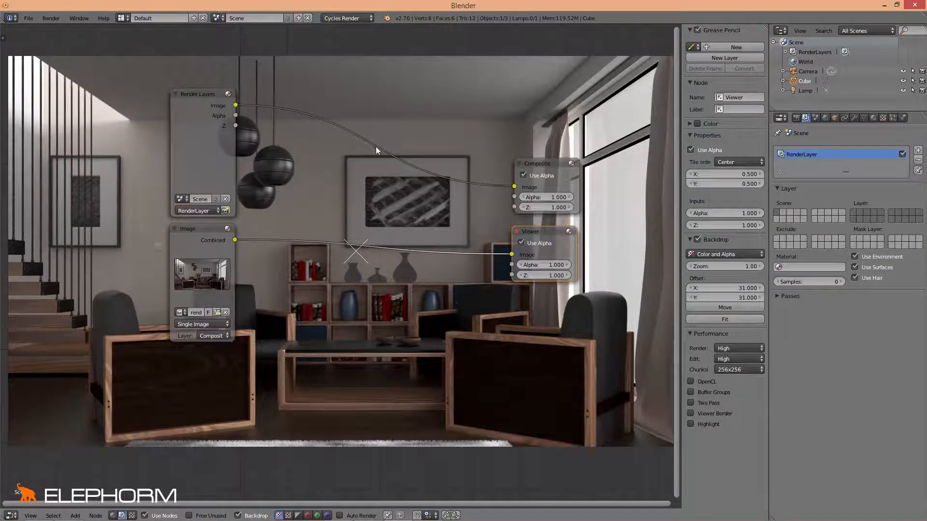
pyautogui.moveTo(384, 235); pyautogui.dragTo(373, 255, button='middle')
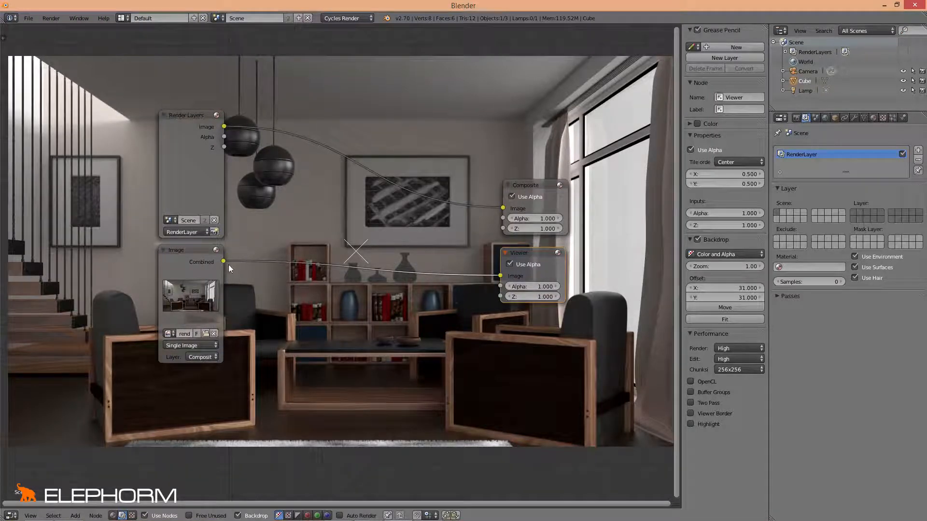
pyautogui.scroll(-11, 320, 199)
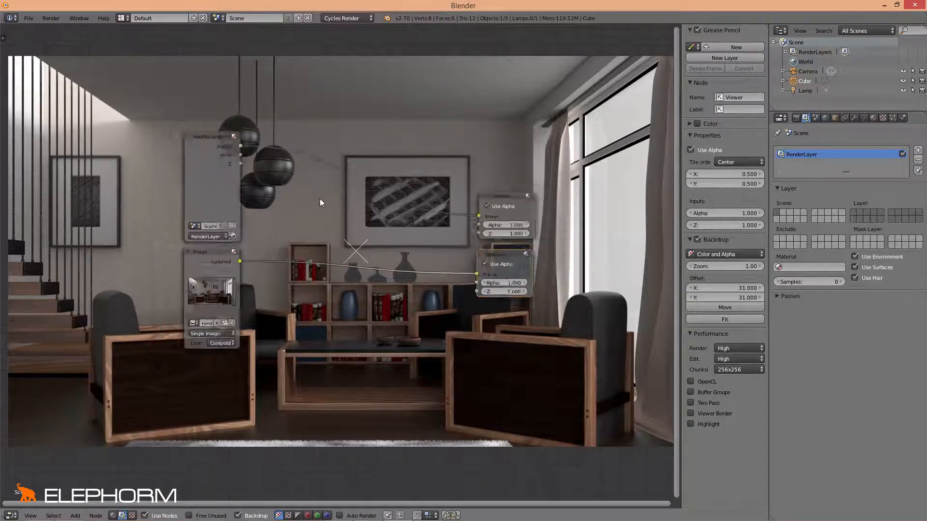
pyautogui.scroll(10, 379, 263)
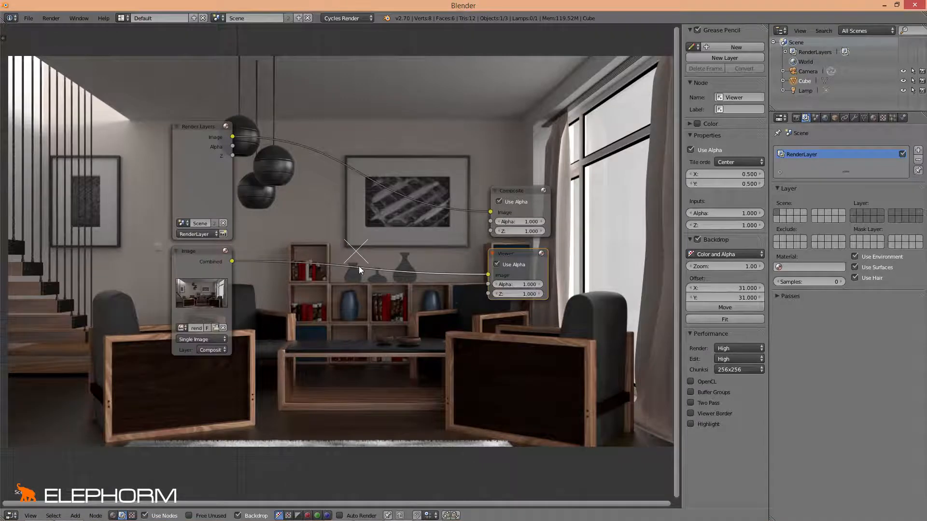
pyautogui.hotkey('ctrl', 'space')
pyautogui.hotkey('ctrl', 'space')
# - Split the node editor into two side-by-side editors, keeping all the nodes in view in the second one
pyautogui.moveTo(4, 517); pyautogui.dragTo(404, 459)
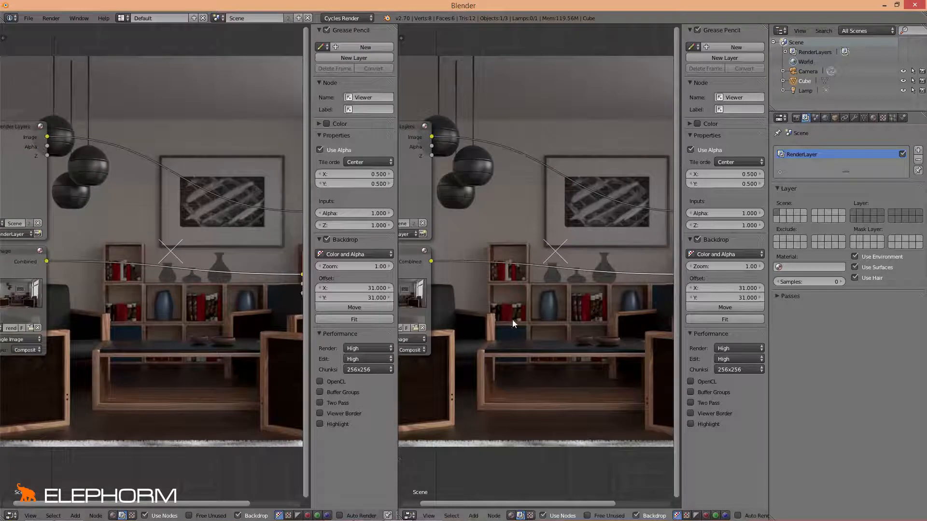
pyautogui.scroll(-3, 521, 306)
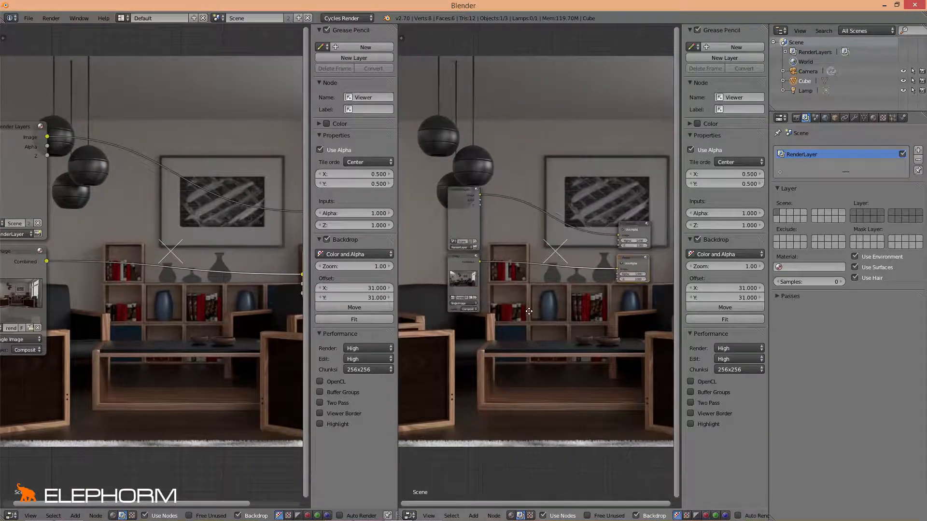
pyautogui.moveTo(529, 312); pyautogui.dragTo(509, 171, button='middle')
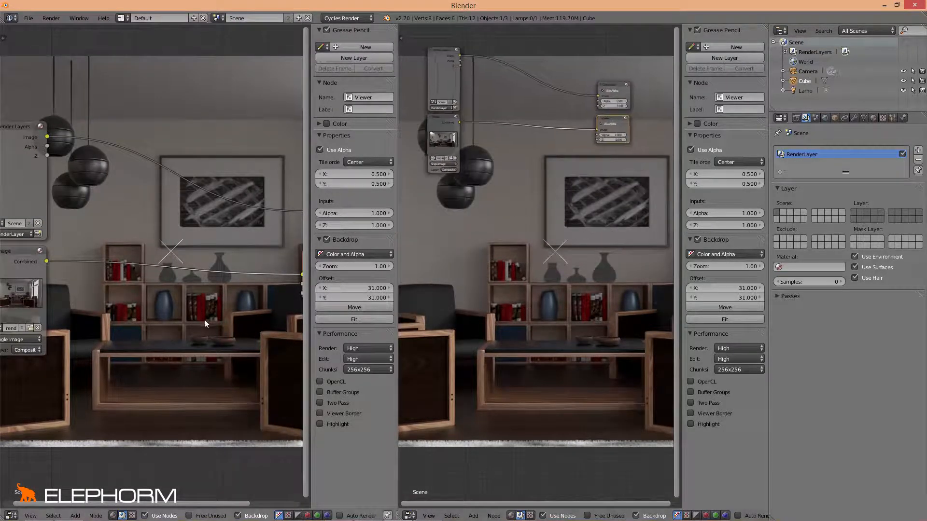
# - Change the first of the two node editors to a UV/Image Editor and display the whole Viewer Node image in it
pyautogui.click(10, 515)
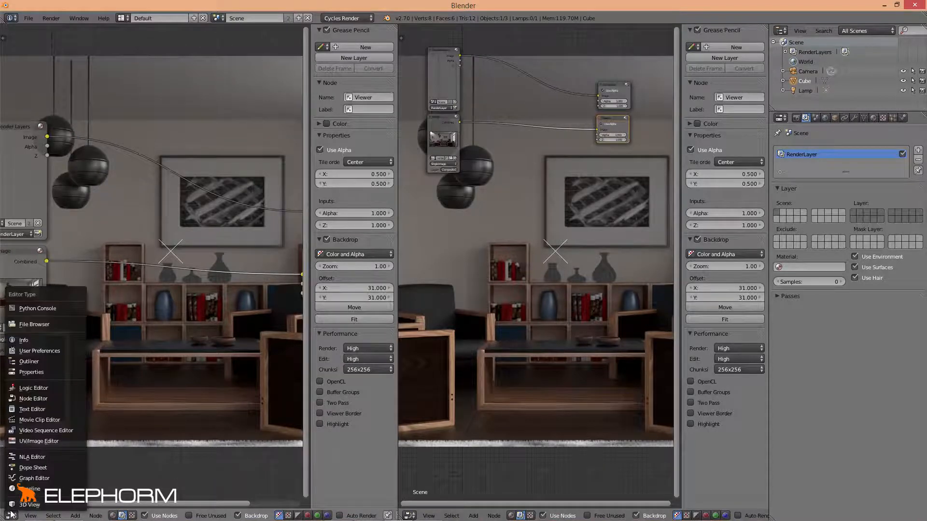
pyautogui.click(28, 442)
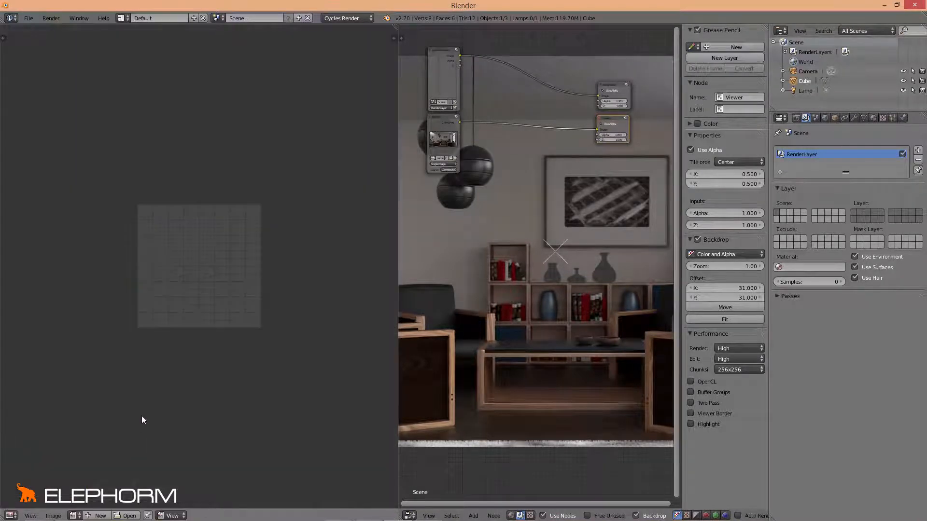
pyautogui.click(75, 516)
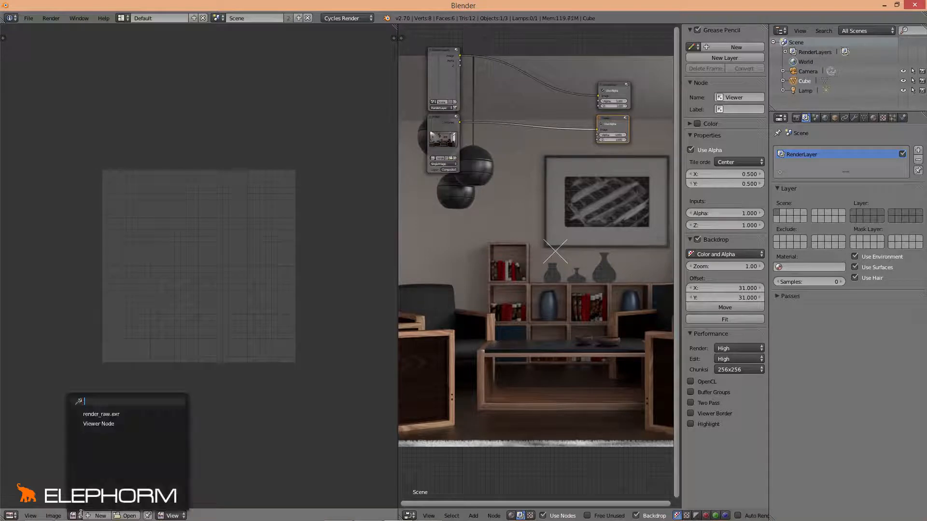
pyautogui.click(110, 423)
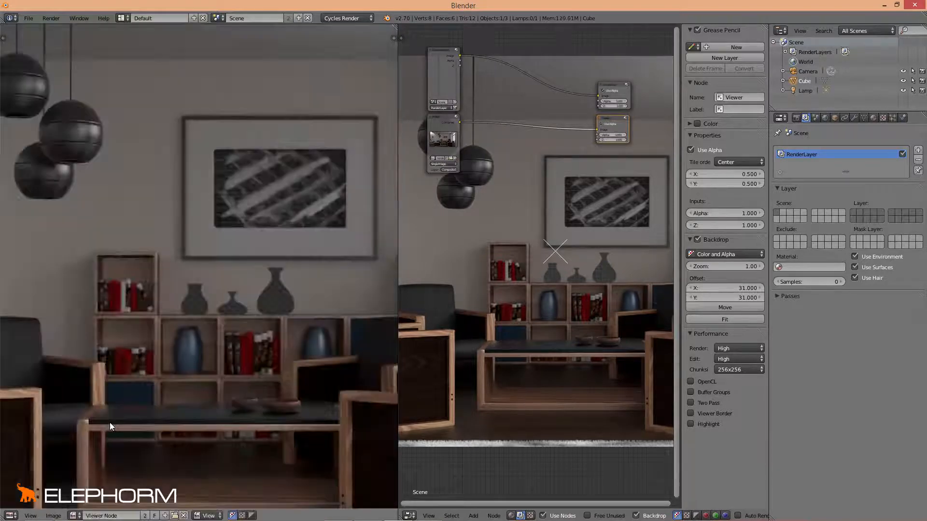
pyautogui.scroll(-5, 210, 354)
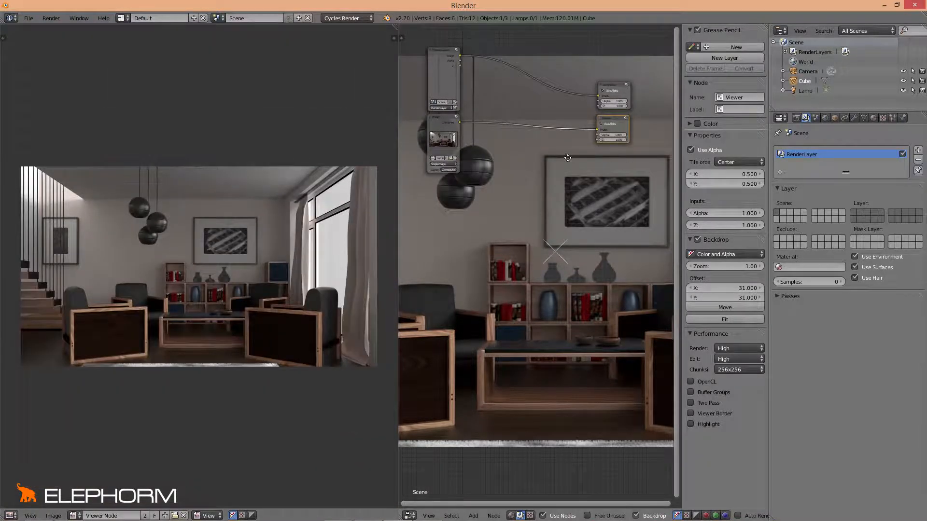
# - Turn off the backdrop in the node editor, leaving the image only in the UV/Image Editor
pyautogui.moveTo(565, 156); pyautogui.dragTo(561, 206, button='middle')
pyautogui.scroll(2, 607, 161)
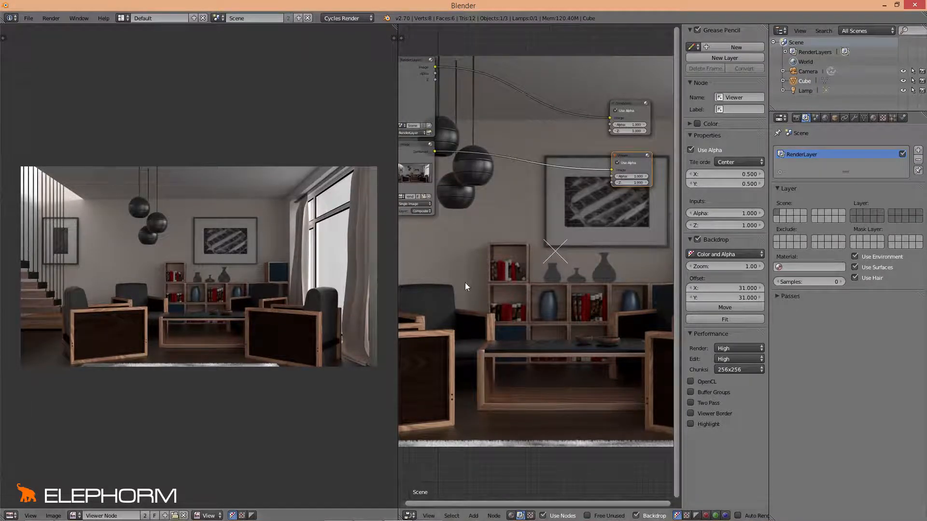
pyautogui.click(636, 515)
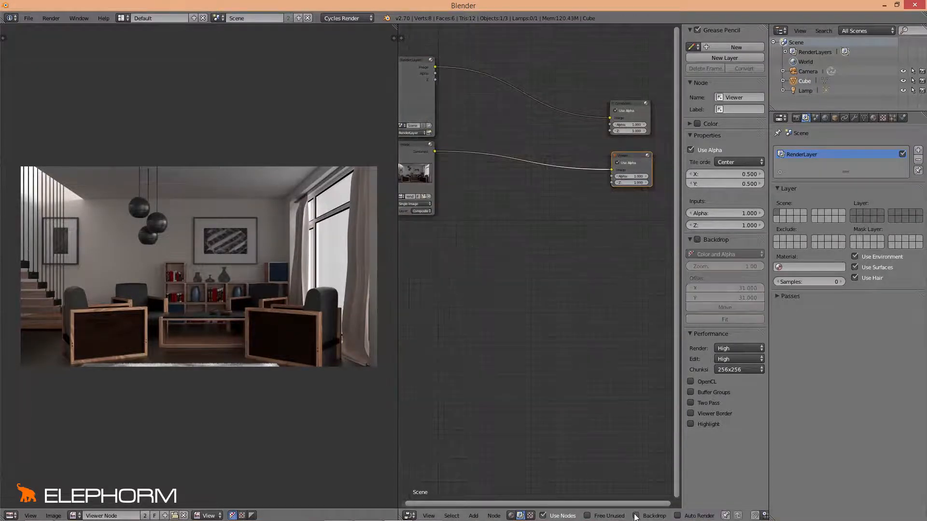
pyautogui.scroll(-2, 502, 329)
pyautogui.moveTo(494, 303); pyautogui.dragTo(515, 355, button='middle')
pyautogui.scroll(1, 515, 354)
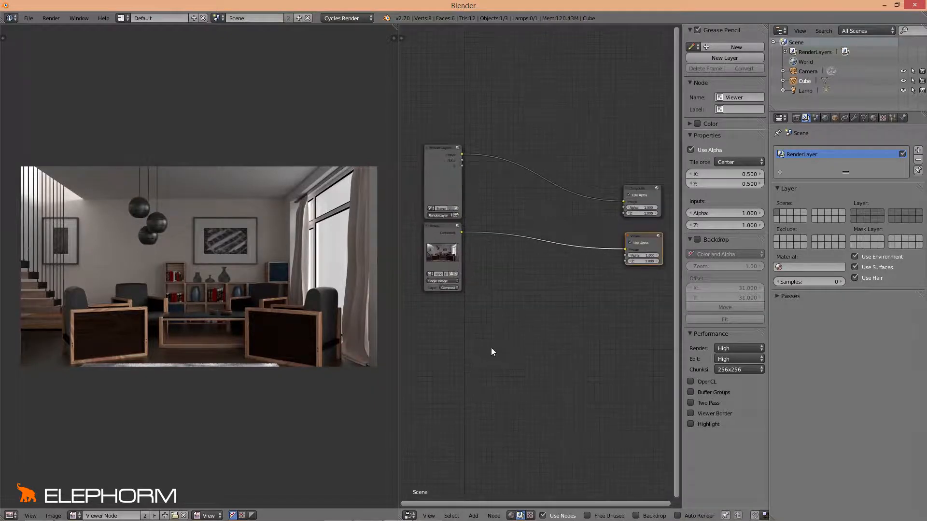
pyautogui.scroll(1, 141, 257)
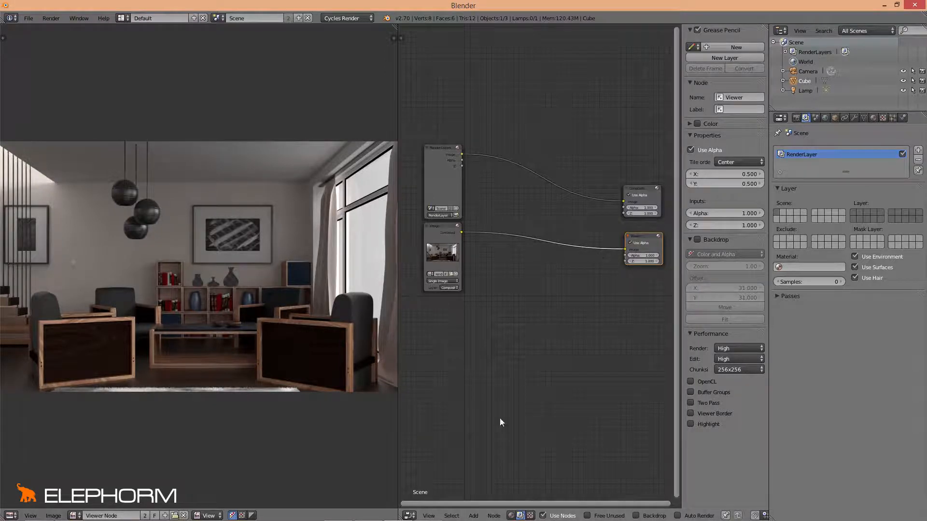
# - Turn the node editor's backdrop on and maximize the node editor to full screen
pyautogui.click(636, 516)
pyautogui.hotkey('ctrl', 'Up')
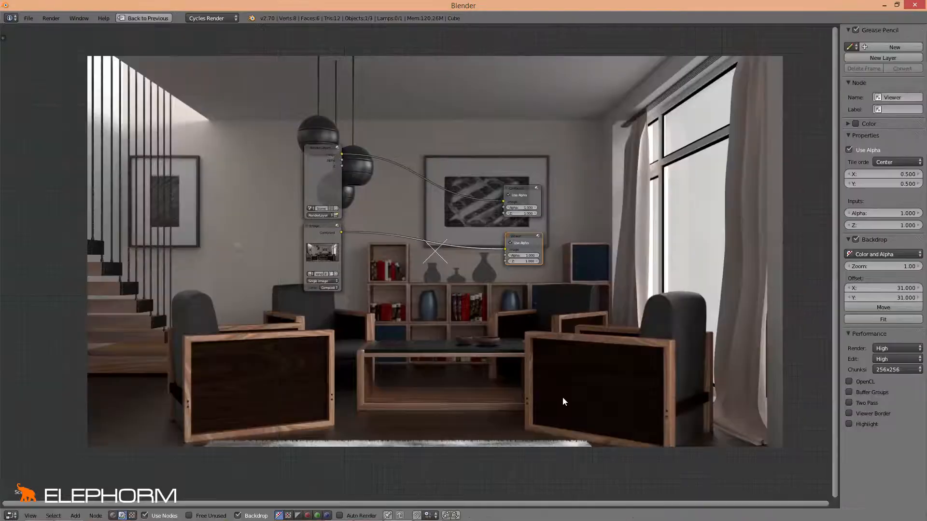
pyautogui.scroll(-1, 453, 327)
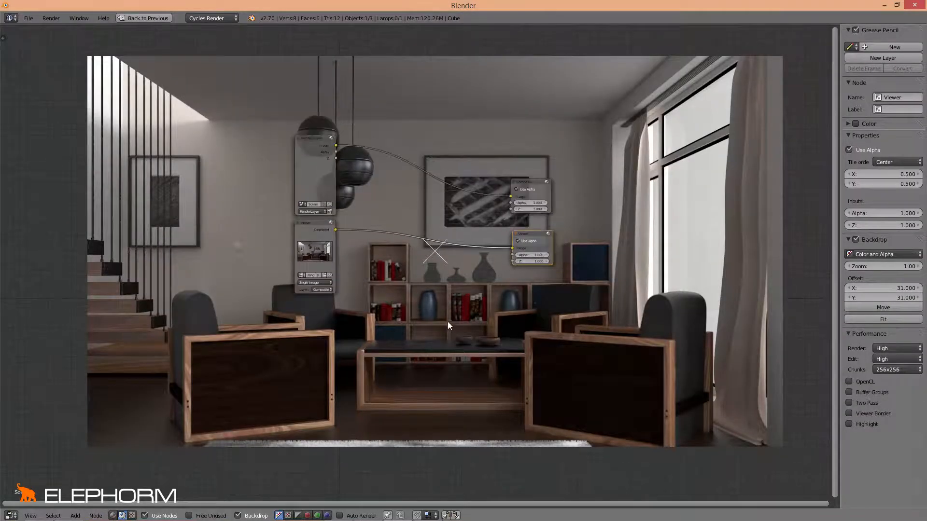
pyautogui.scroll(2, 426, 284)
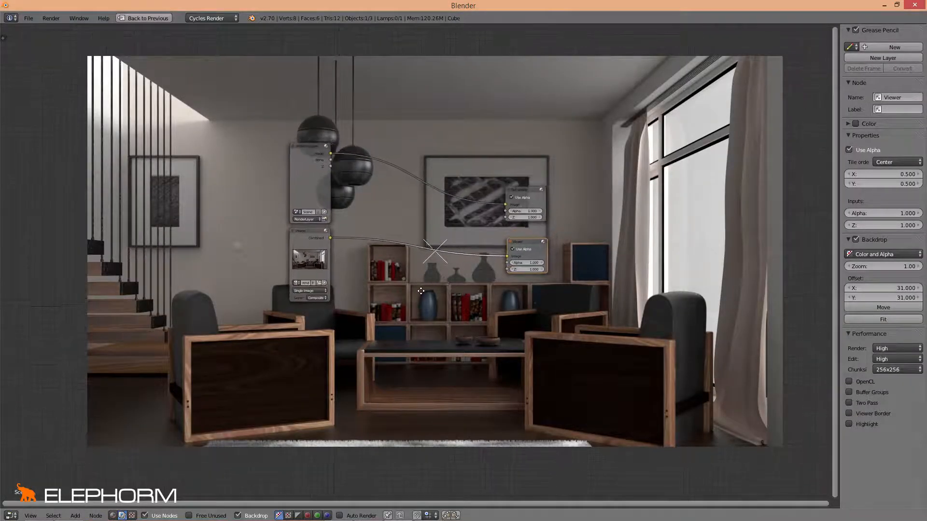
# - Delete the Render Layers node and connect the Image node's Combined output to the Composite node's Image input
pyautogui.click(268, 160)
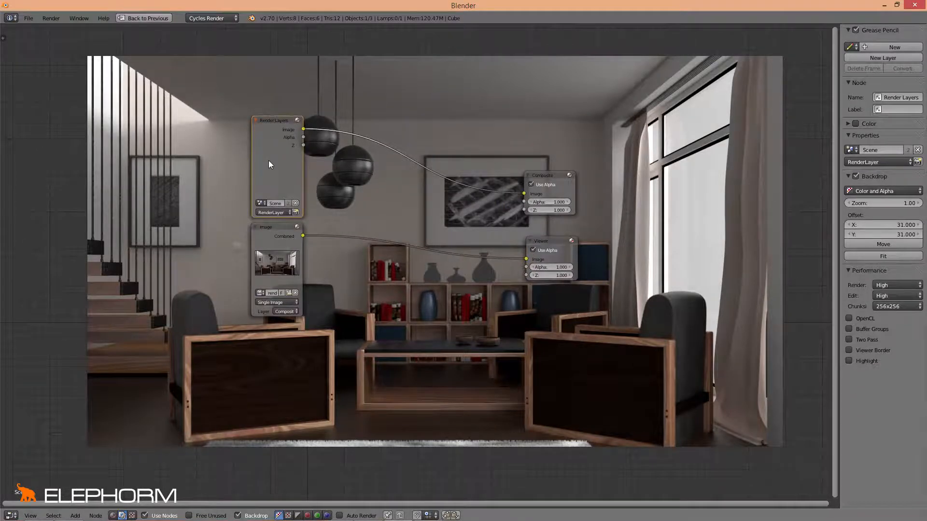
pyautogui.press('x')
pyautogui.moveTo(299, 234); pyautogui.dragTo(563, 173)
# - Rearrange the nodes, moving the Image node well away from the output nodes and placing the Viewer node below Composite
pyautogui.moveTo(546, 239); pyautogui.dragTo(575, 238)
pyautogui.click(260, 228)
pyautogui.moveTo(261, 225); pyautogui.dragTo(247, 182)
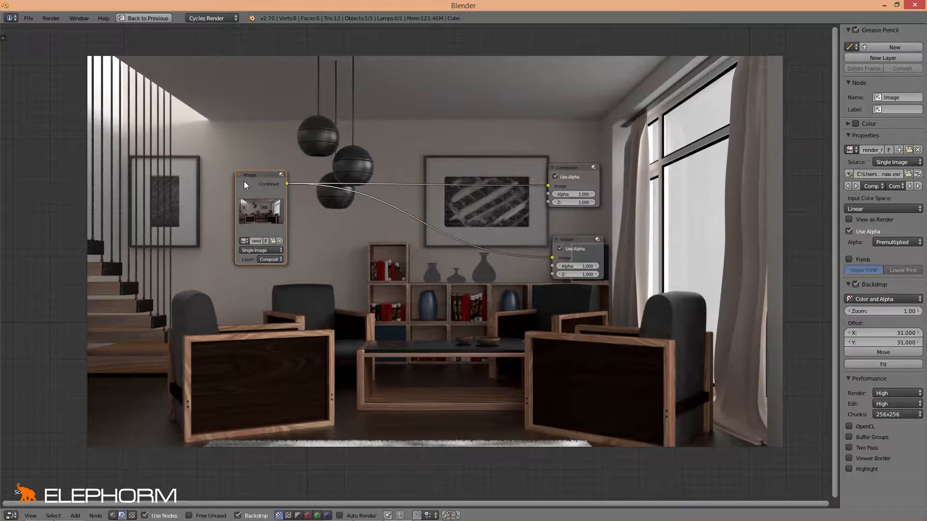
pyautogui.moveTo(249, 186); pyautogui.dragTo(249, 185)
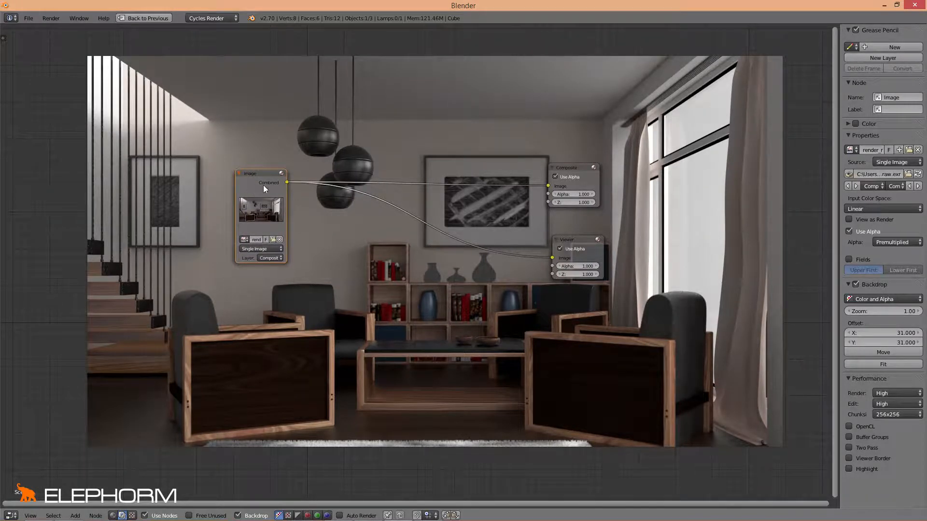
pyautogui.click(564, 167)
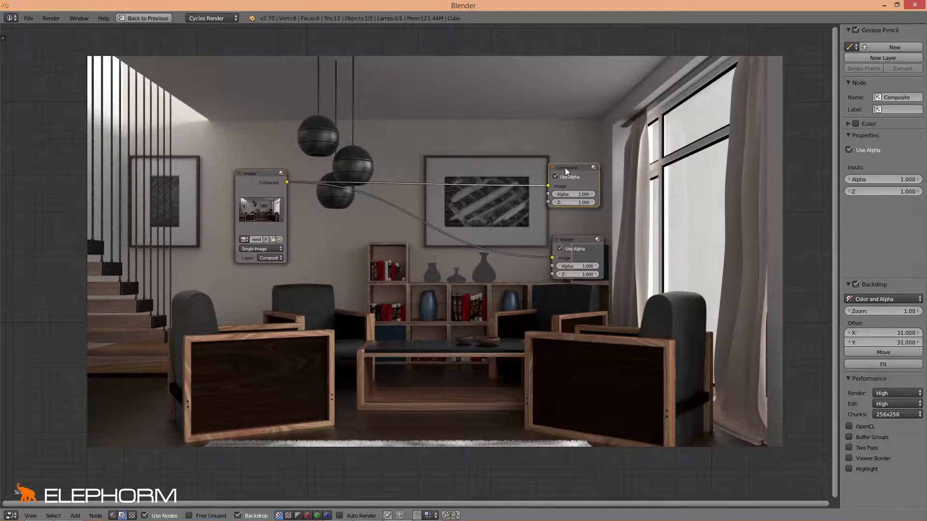
pyautogui.click(570, 240)
pyautogui.moveTo(253, 185); pyautogui.dragTo(217, 181)
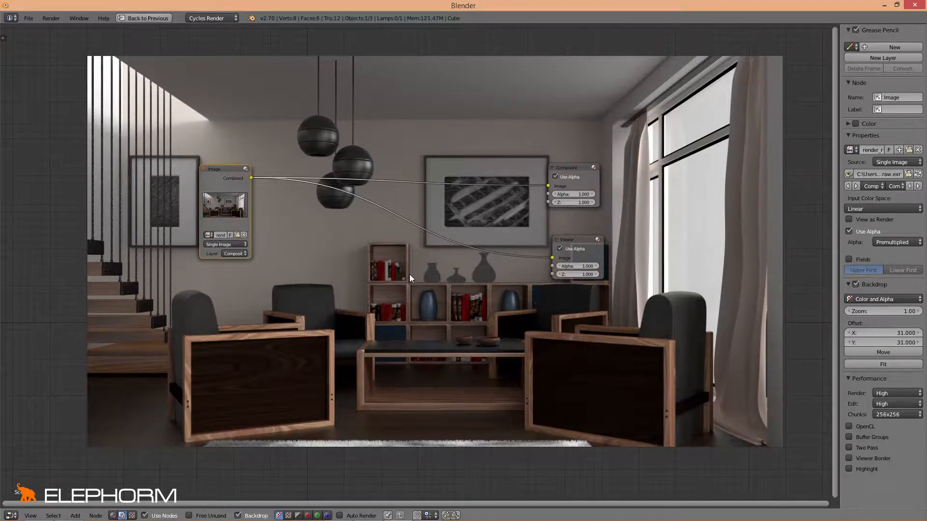
pyautogui.moveTo(359, 237); pyautogui.dragTo(355, 276, button='middle')
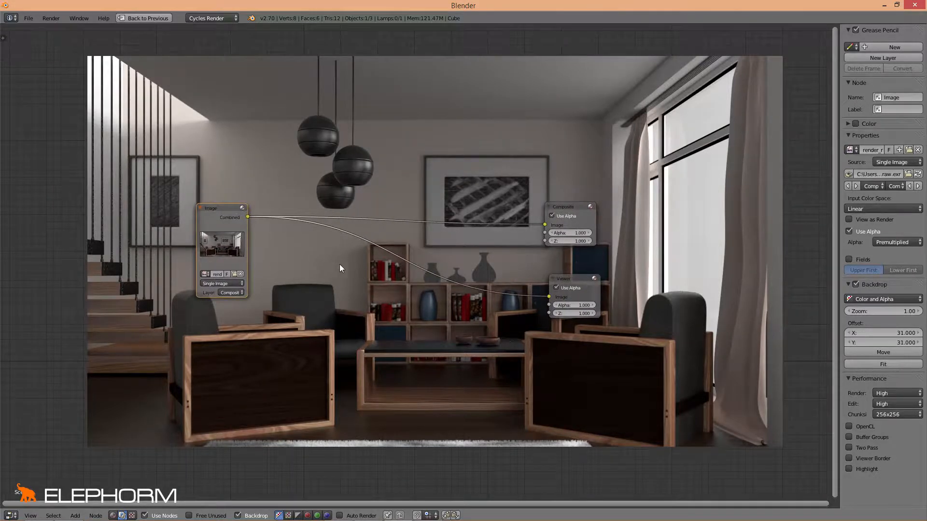
pyautogui.moveTo(566, 280)
pyautogui.mouseDown()
pyautogui.moveTo(561, 297)
pyautogui.moveTo(511, 297)
pyautogui.moveTo(559, 296)
pyautogui.moveTo(547, 296)
pyautogui.moveTo(554, 270)
pyautogui.moveTo(553, 283)
pyautogui.mouseUp()
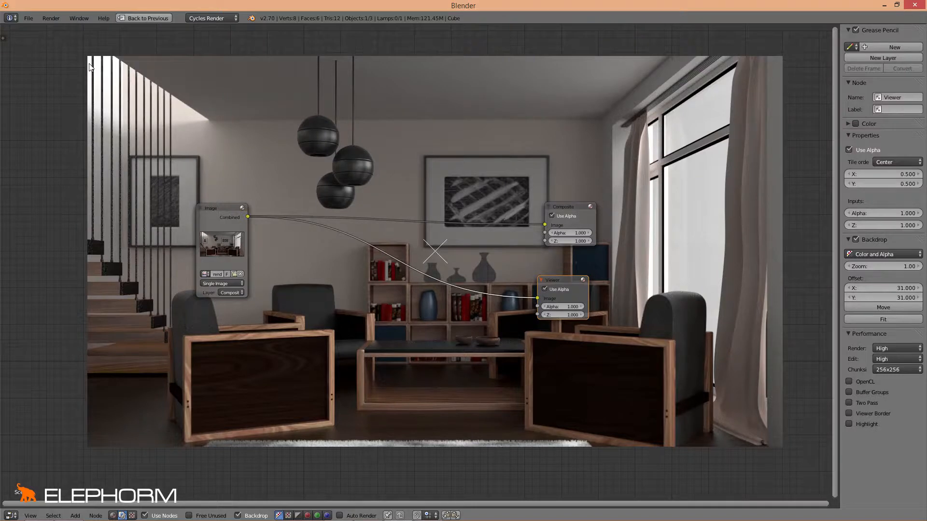
# - Save the project as postprod1 in the fichiers_blender folder
pyautogui.click(31, 19)
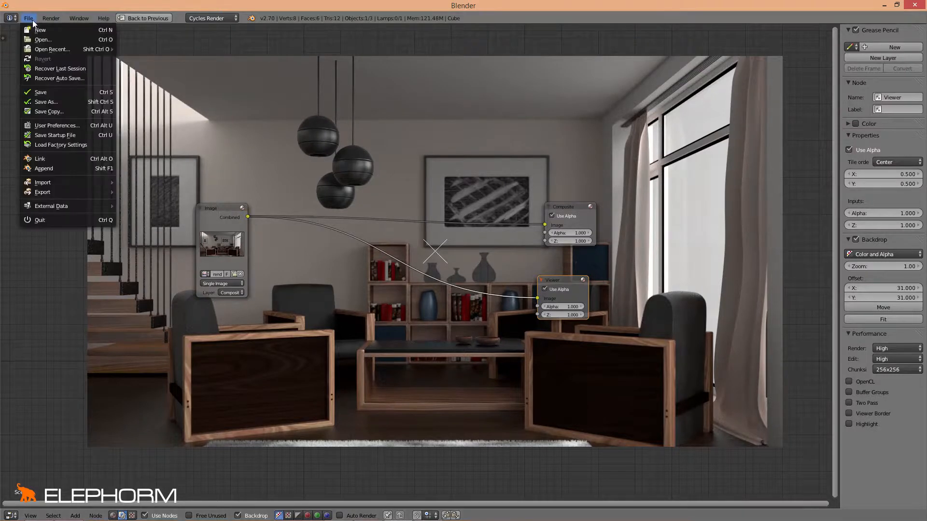
pyautogui.click(61, 103)
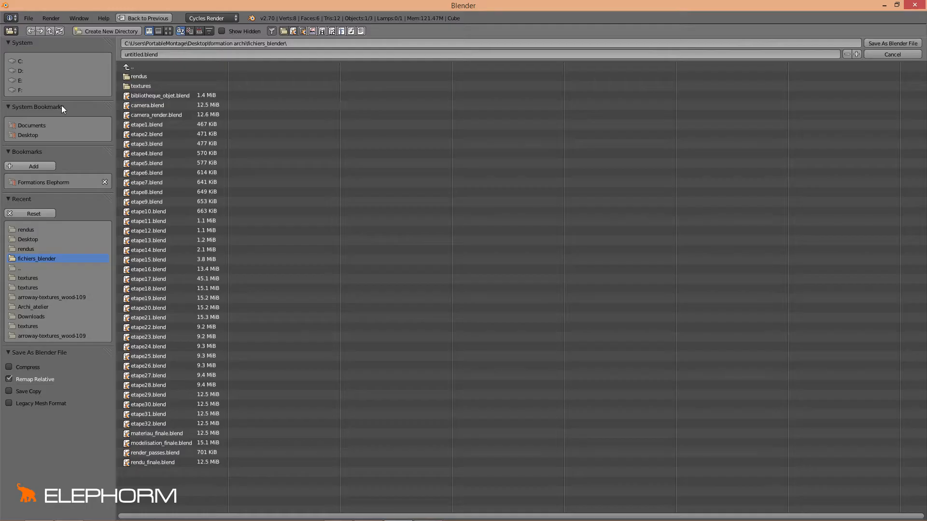
pyautogui.click(144, 53)
pyautogui.write('postprod1')
pyautogui.press('Return')
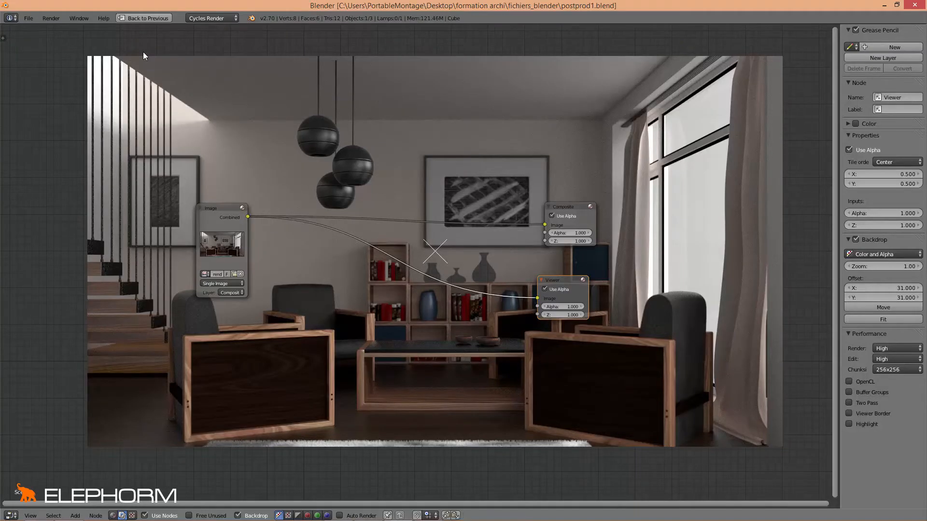